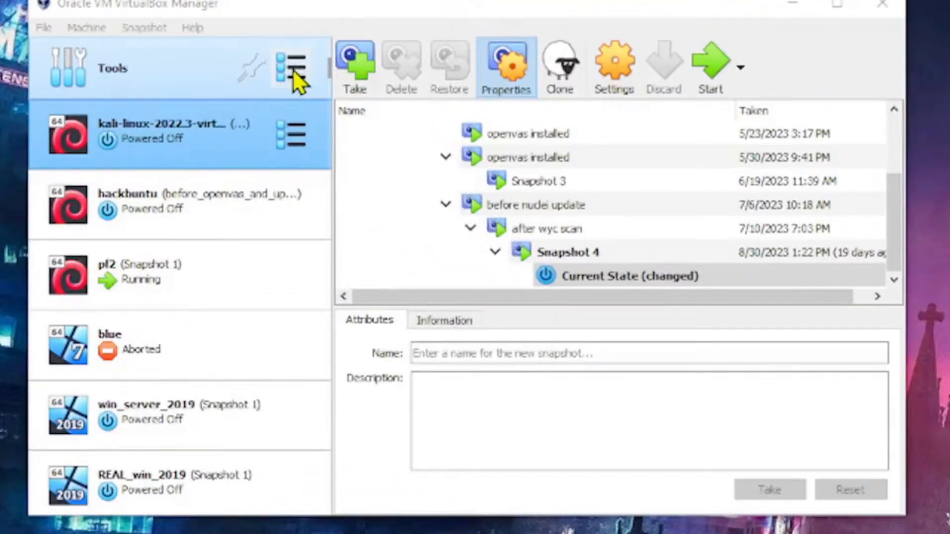
Step: Open the network manager and create a new host-only network
{"action": "left_click", "coordinate": [292, 69]}
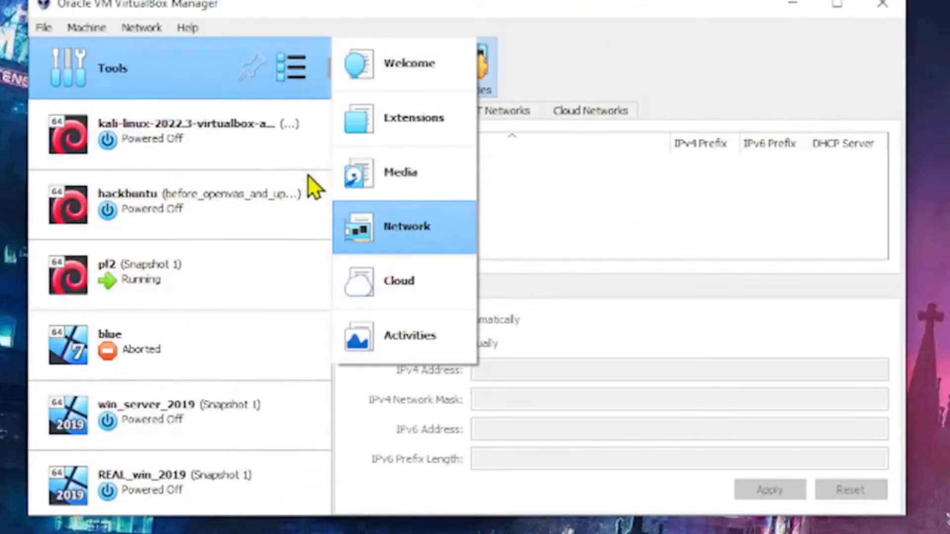
{"action": "left_click", "coordinate": [441, 226]}
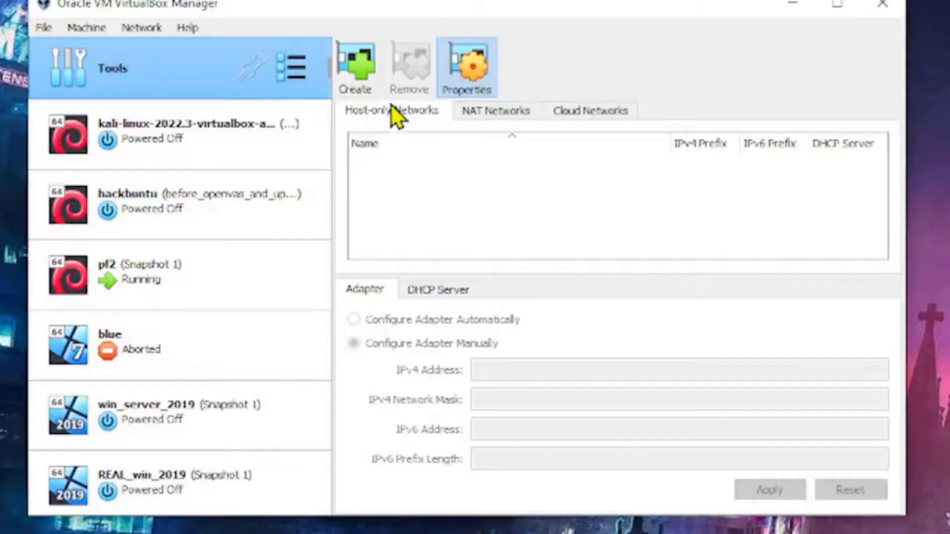
{"action": "left_click", "coordinate": [354, 68]}
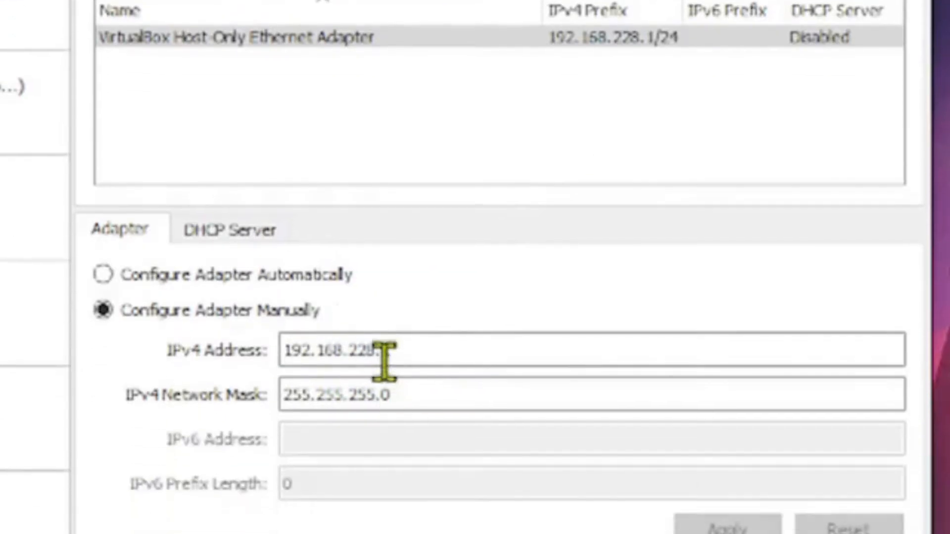
Step: Set the new host-only adapter's IPv4 address to 10.10.0.1
{"action": "type", "text": "1"}
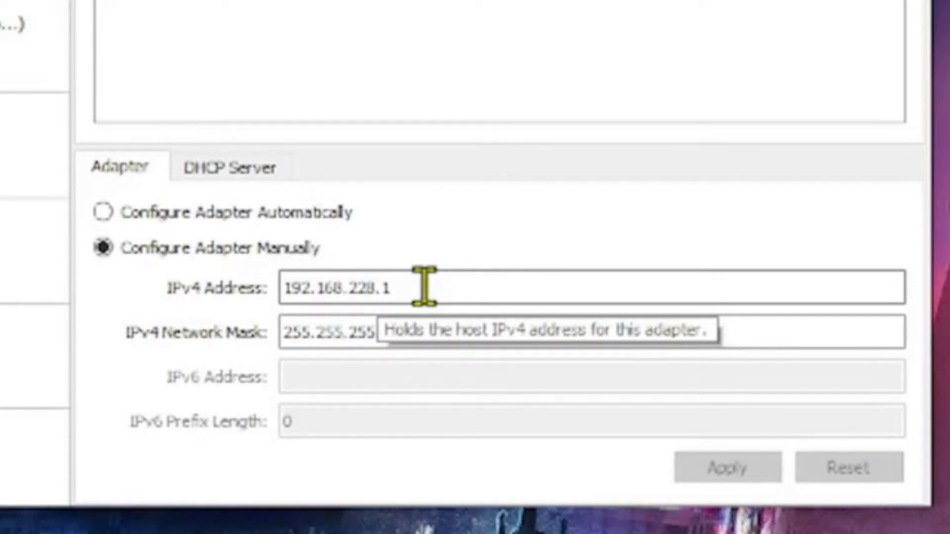
{"action": "left_click_drag", "start_coordinate": [414, 287], "coordinate": [283, 287]}
{"action": "key", "text": "BackSpace"}
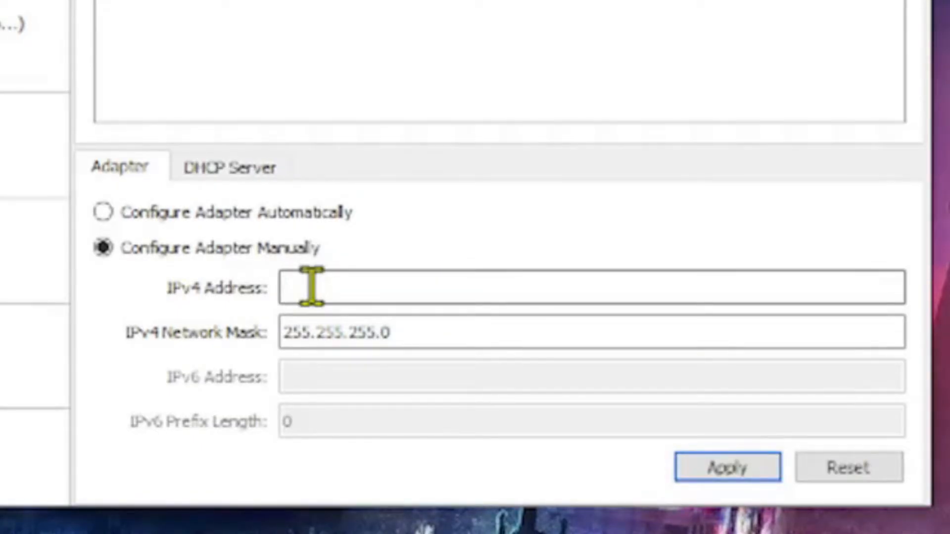
{"action": "type", "text": "10.10."}
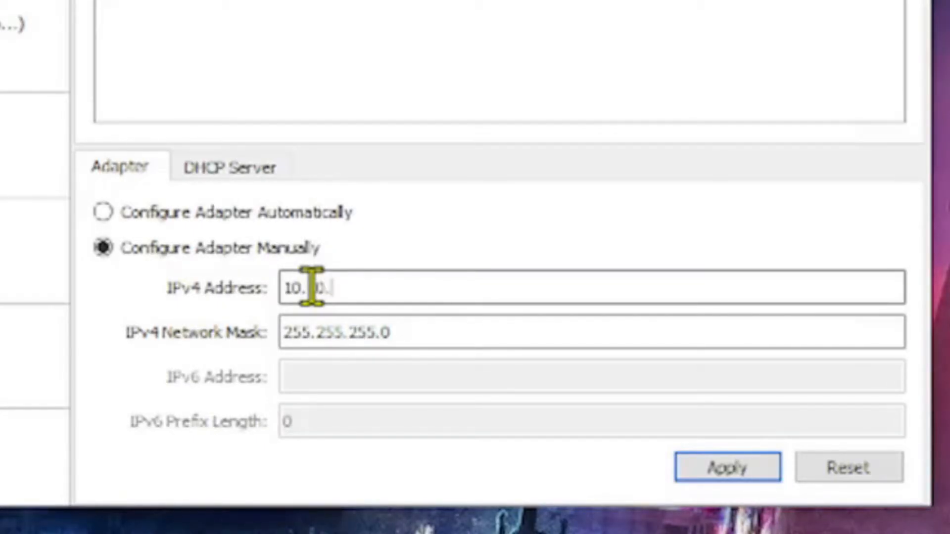
{"action": "type", "text": "0.1"}
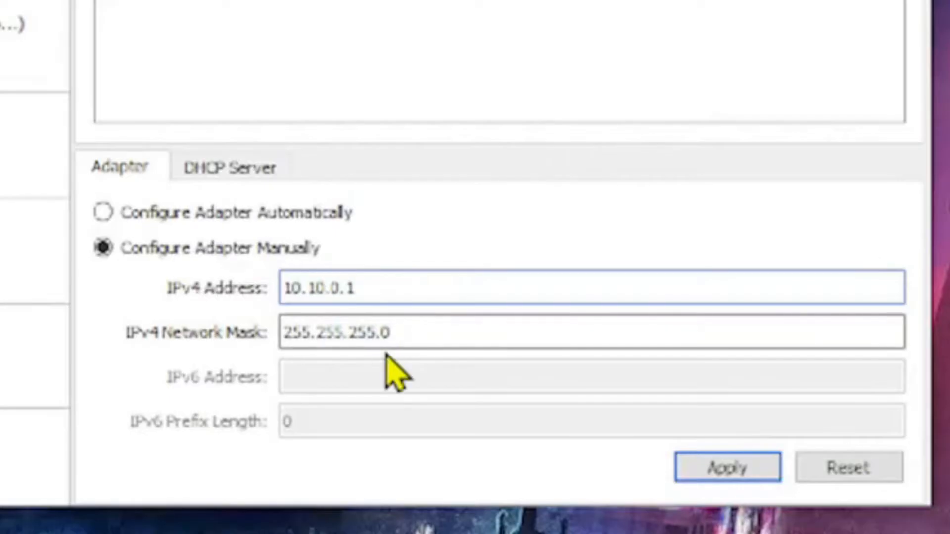
Step: Set the host-only adapter's IPv4 network mask to 255.255.0.0
{"action": "left_click", "coordinate": [411, 333]}
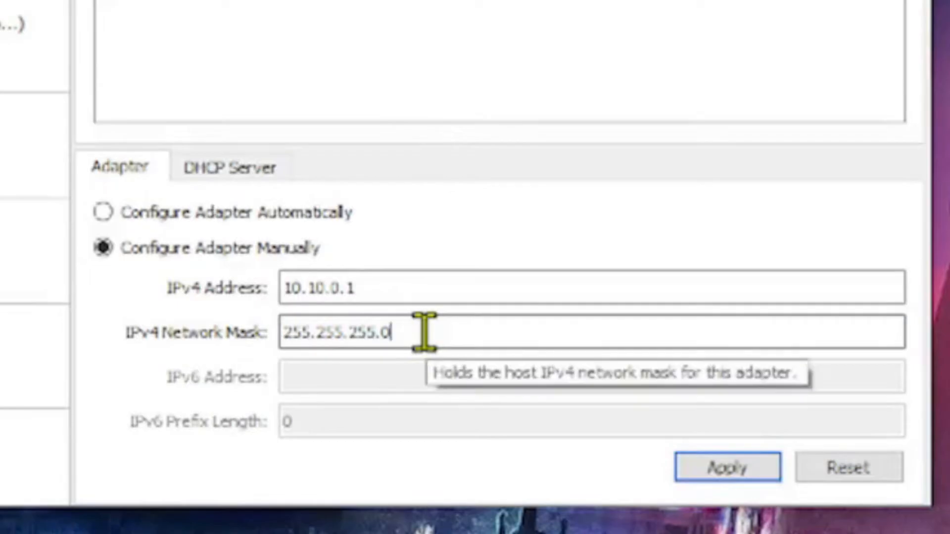
{"action": "key", "text": "BackSpace"}
{"action": "key", "text": "BackSpace"}
{"action": "key", "text": "BackSpace"}
{"action": "key", "text": "BackSpace"}
{"action": "key", "text": "BackSpace"}
{"action": "key", "text": "BackSpace"}
{"action": "key", "text": "BackSpace"}
{"action": "key", "text": "BackSpace"}
{"action": "key", "text": "BackSpace"}
{"action": "key", "text": "BackSpace"}
{"action": "key", "text": "BackSpace"}
{"action": "key", "text": "BackSpace"}
{"action": "key", "text": "BackSpace"}
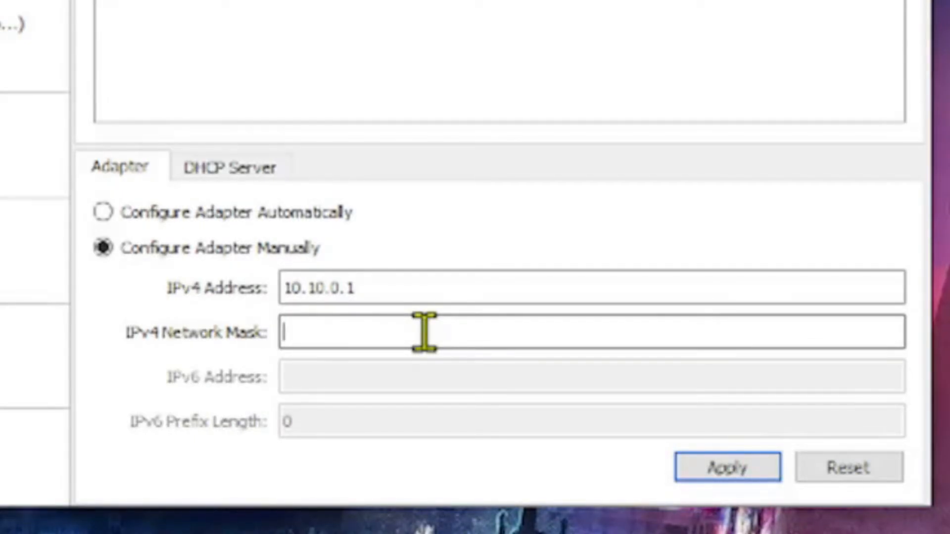
{"action": "type", "text": "255.255.0.0"}
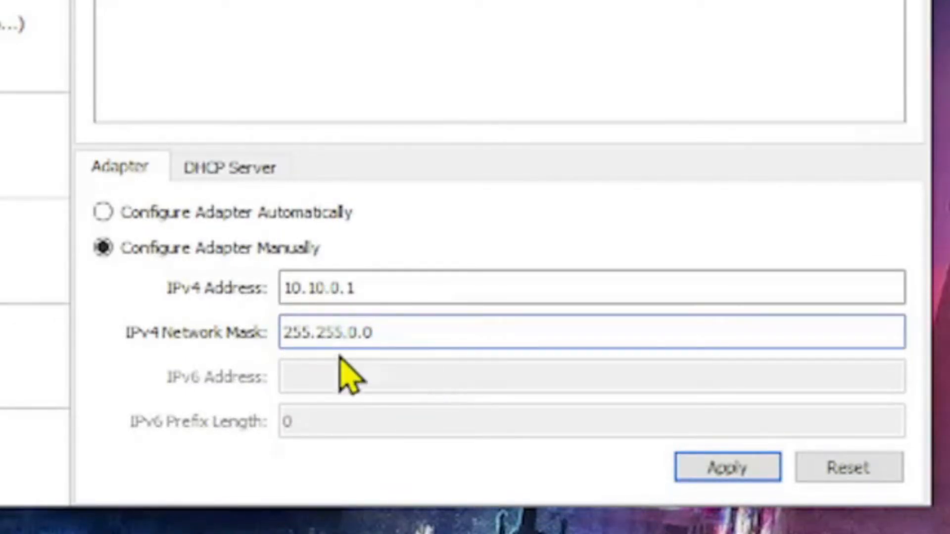
{"action": "left_click_drag", "start_coordinate": [345, 341], "coordinate": [265, 346]}
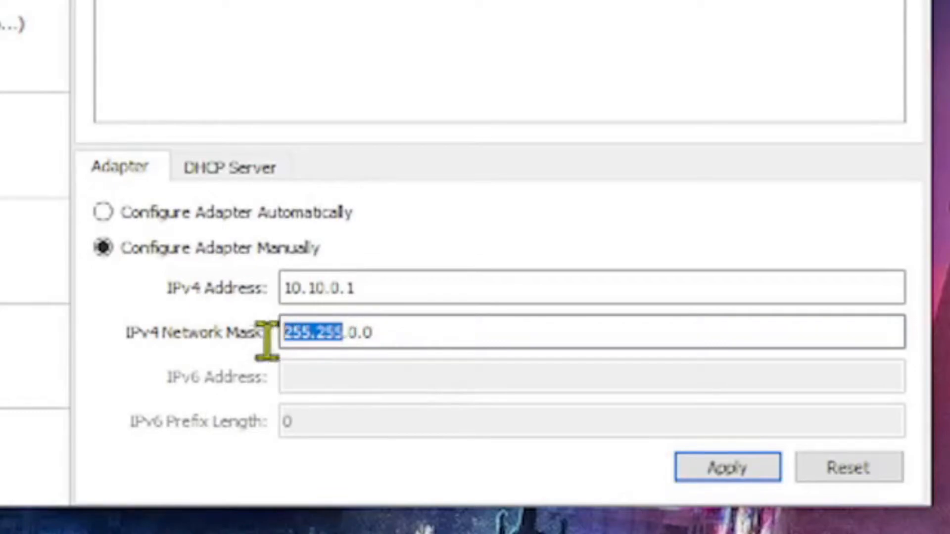
{"action": "left_click", "coordinate": [287, 292]}
{"action": "left_click_drag", "start_coordinate": [286, 292], "coordinate": [325, 290]}
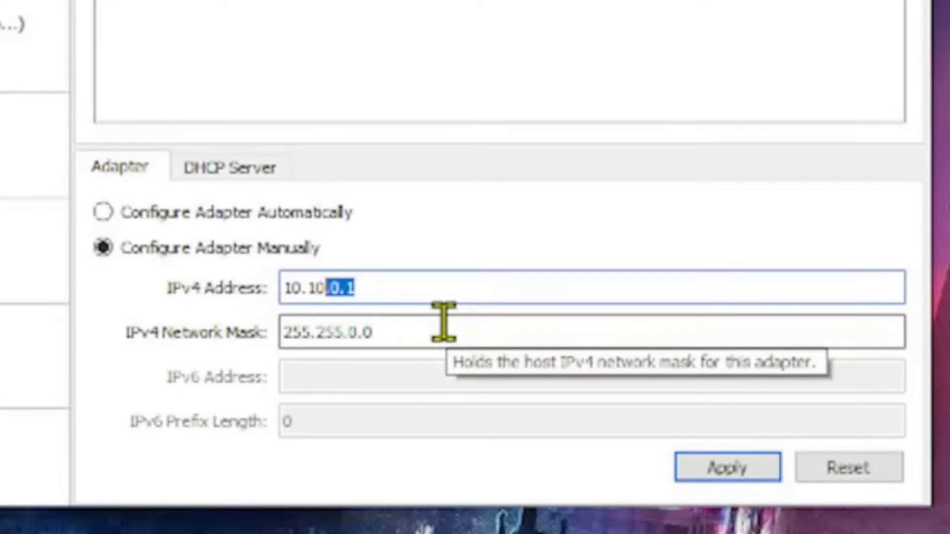
{"action": "left_click", "coordinate": [444, 227]}
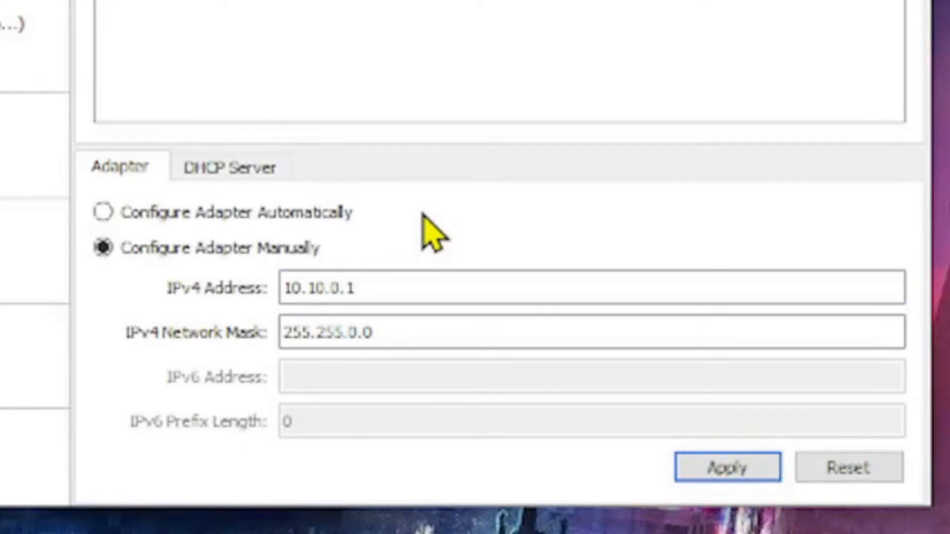
Step: Enable the host-only network's DHCP server with server address 10.10.0.1 and server mask 255.255.0.0
{"action": "left_click", "coordinate": [267, 167]}
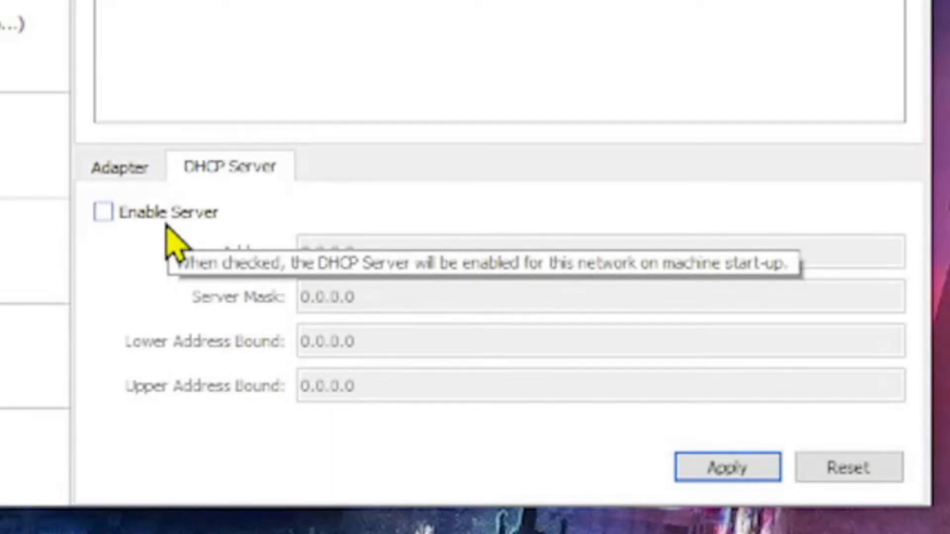
{"action": "left_click", "coordinate": [103, 214]}
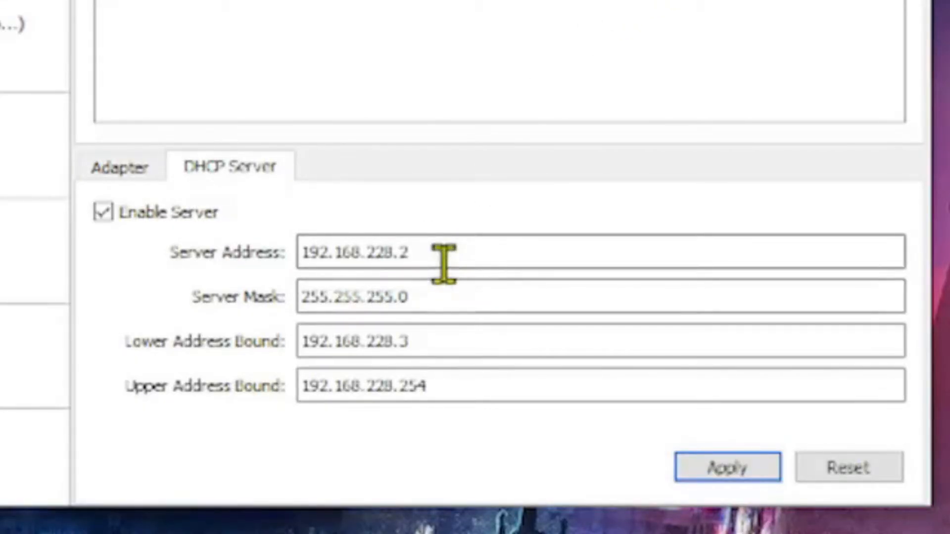
{"action": "left_click_drag", "start_coordinate": [443, 253], "coordinate": [276, 274]}
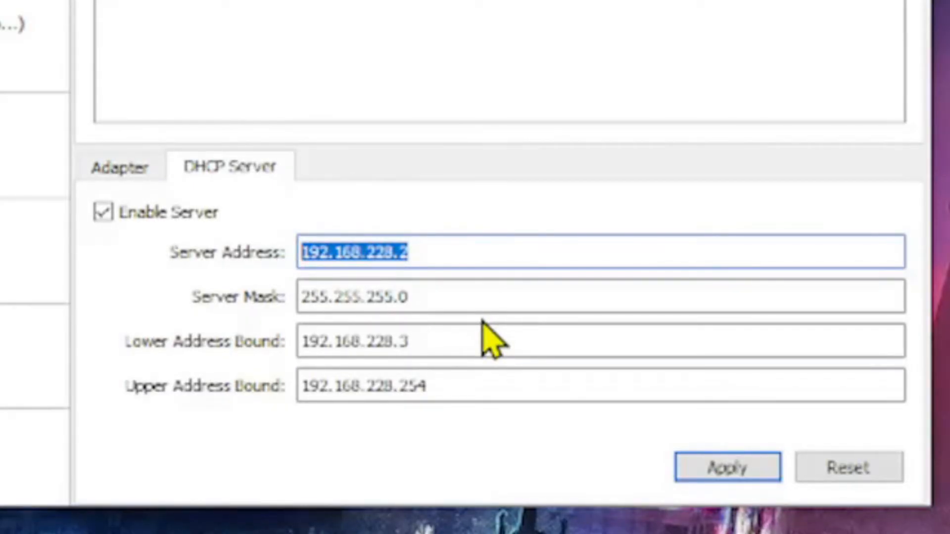
{"action": "type", "text": "10.10.0.1"}
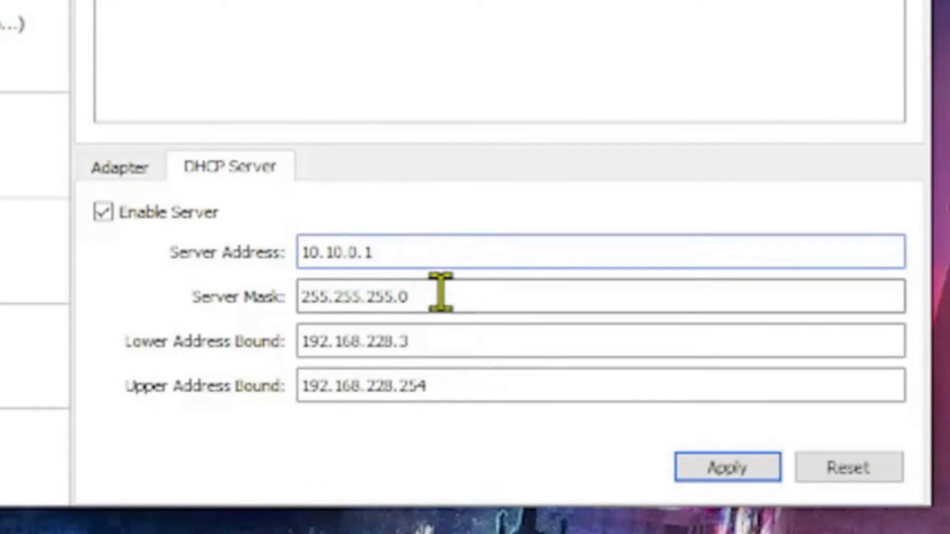
{"action": "left_click_drag", "start_coordinate": [446, 296], "coordinate": [265, 312]}
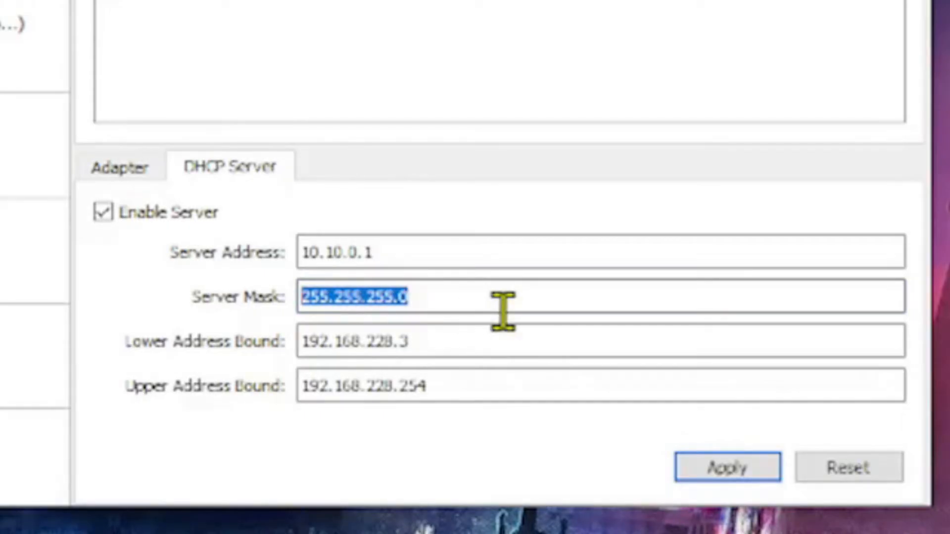
{"action": "type", "text": "255.255.0.0"}
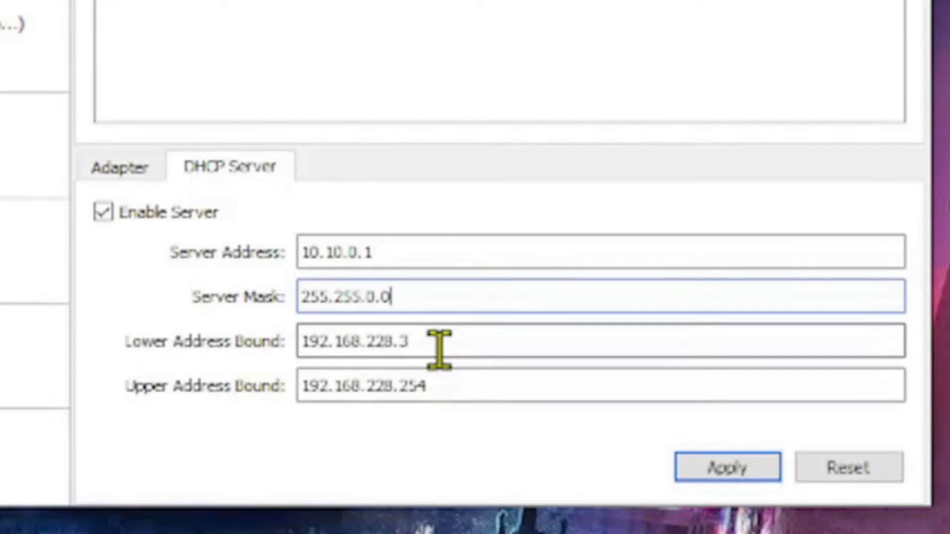
Step: Set the DHCP server's lower address bound to 10.10.0.2
{"action": "left_click", "coordinate": [444, 343]}
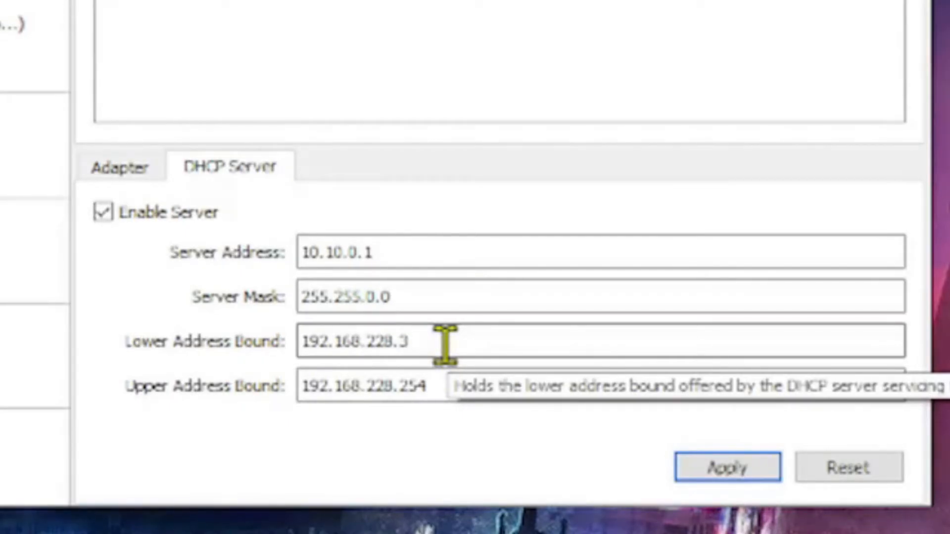
{"action": "key", "text": "BackSpace"}
{"action": "key", "text": "BackSpace"}
{"action": "key", "text": "BackSpace"}
{"action": "key", "text": "BackSpace"}
{"action": "key", "text": "BackSpace"}
{"action": "key", "text": "BackSpace"}
{"action": "key", "text": "BackSpace"}
{"action": "key", "text": "BackSpace"}
{"action": "key", "text": "BackSpace"}
{"action": "key", "text": "BackSpace"}
{"action": "key", "text": "BackSpace"}
{"action": "key", "text": "BackSpace"}
{"action": "key", "text": "BackSpace"}
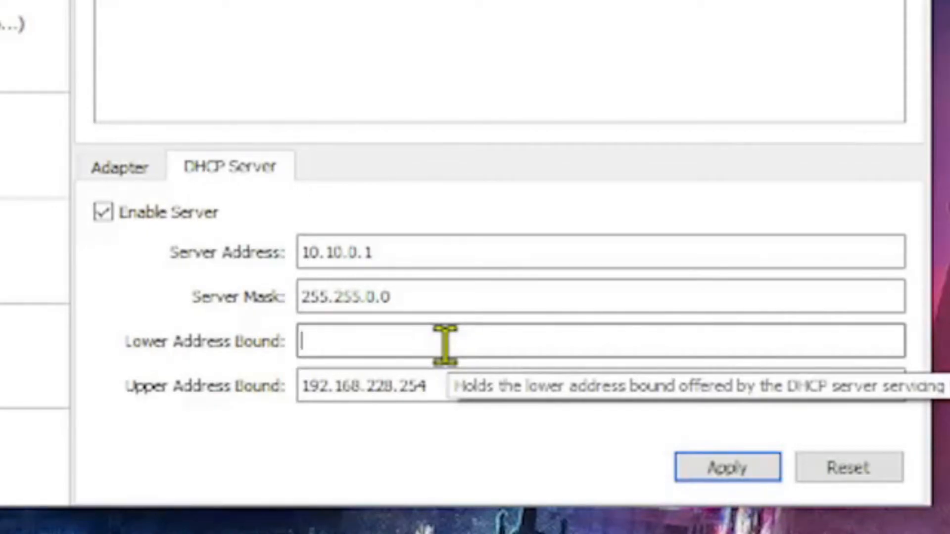
{"action": "type", "text": "10.10."}
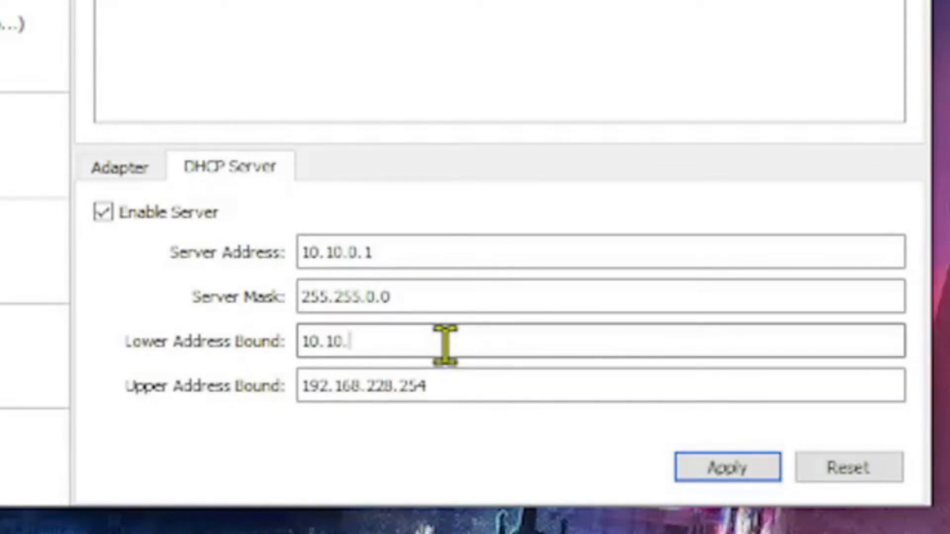
{"action": "type", "text": "0"}
{"action": "type", "text": "."}
{"action": "type", "text": "2"}
Step: Set the DHCP server's upper address bound to 10.10.0.200 and apply the host-only network settings
{"action": "triple_click", "coordinate": [409, 377]}
{"action": "type", "text": "10.10.0."}
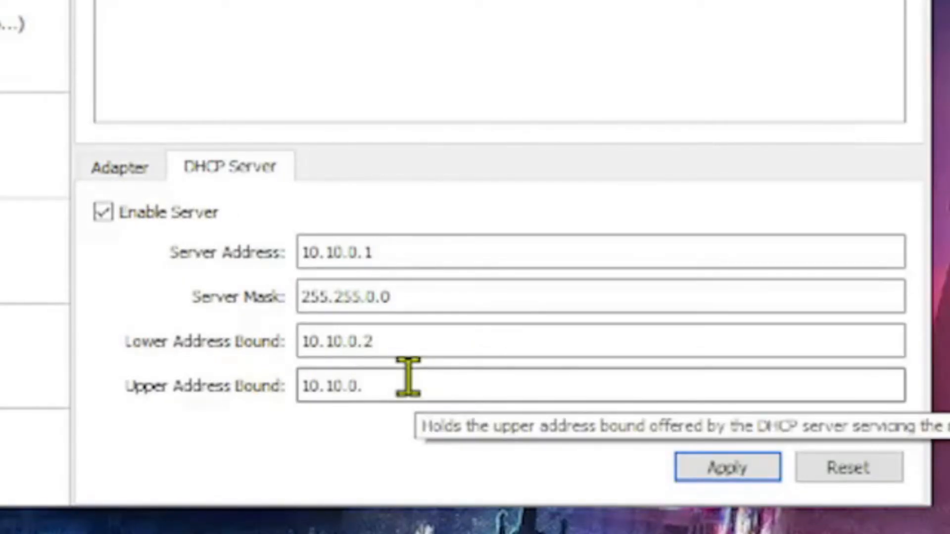
{"action": "type", "text": "200"}
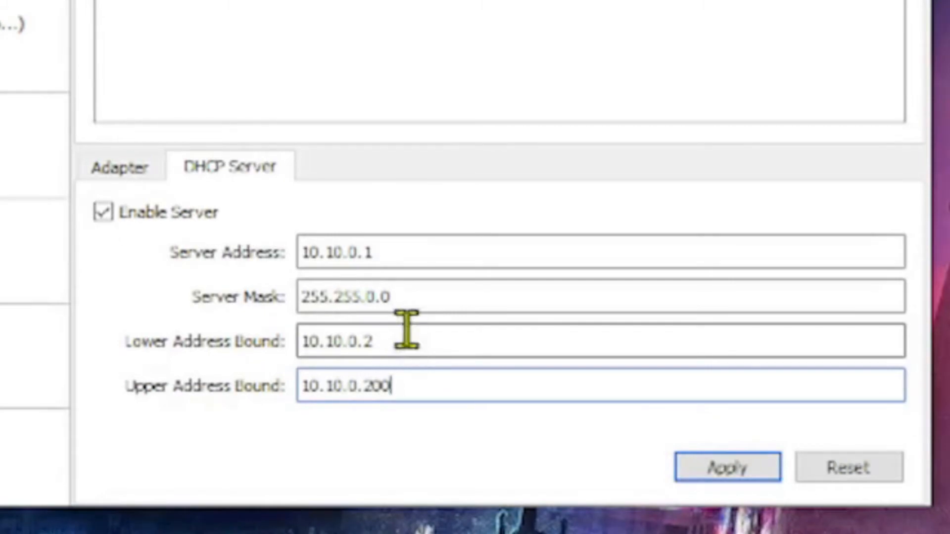
{"action": "left_click_drag", "start_coordinate": [361, 297], "coordinate": [301, 317]}
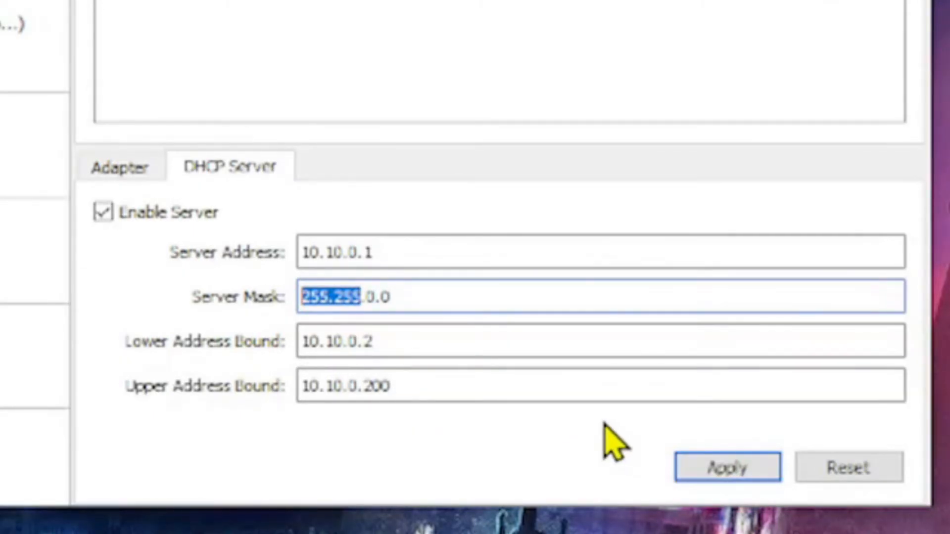
{"action": "left_click", "coordinate": [732, 469]}
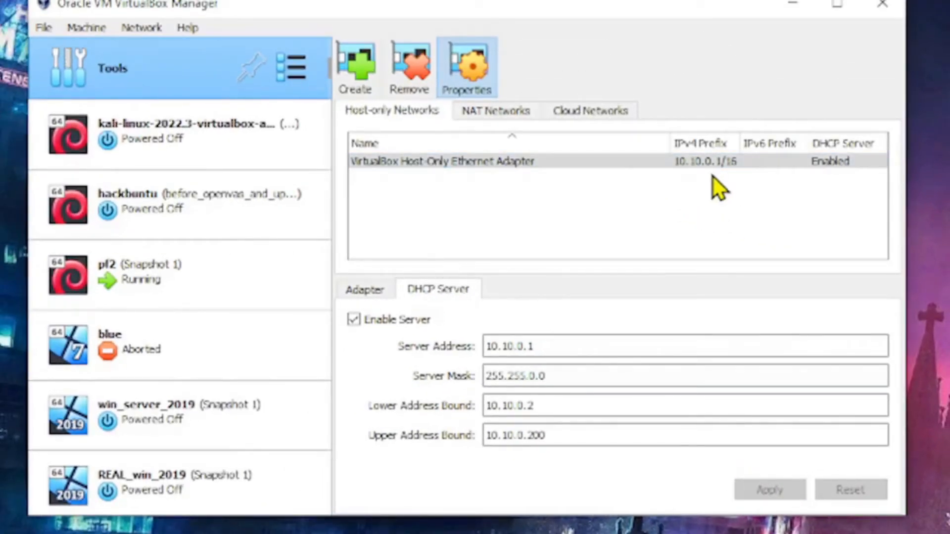
{"action": "left_click", "coordinate": [376, 291]}
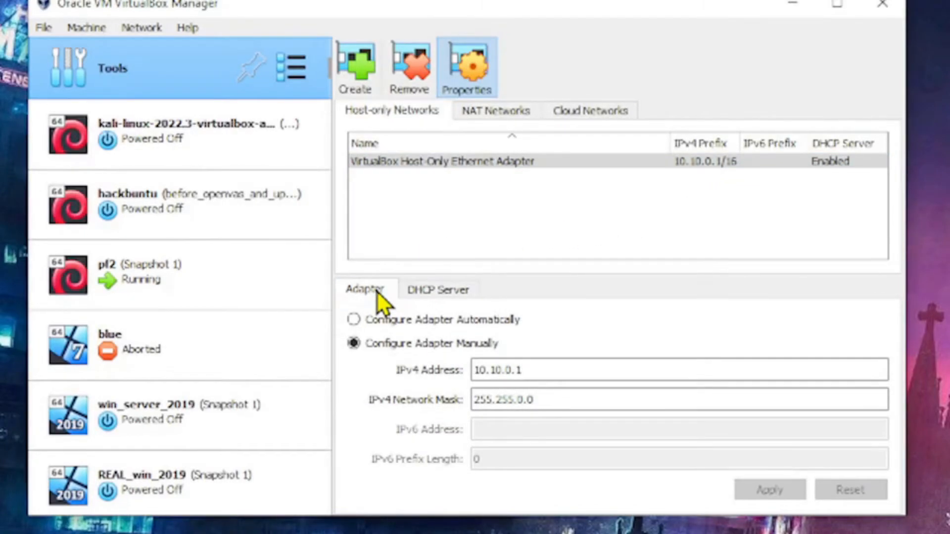
{"action": "left_click", "coordinate": [415, 285]}
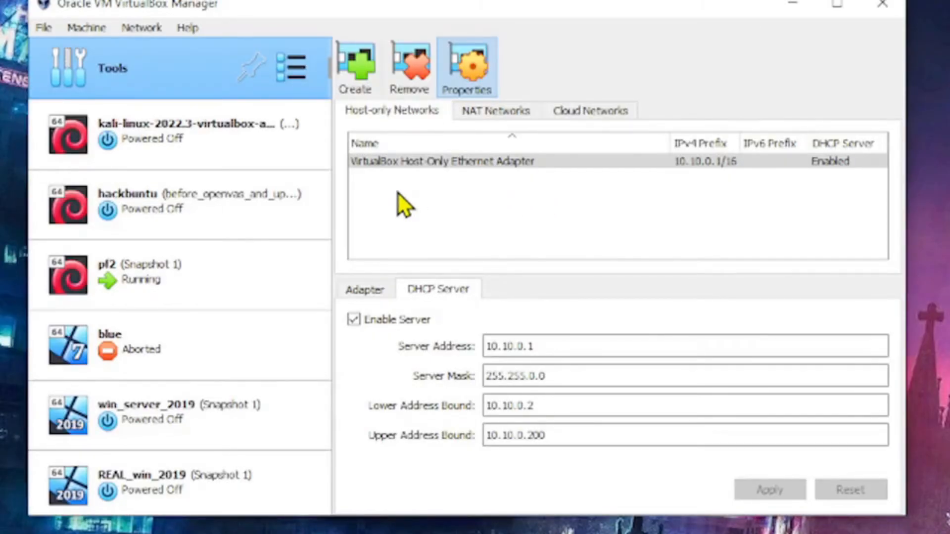
Step: In the kali-linux-2022.3 machine's network settings, attach Adapter 1 to Host-only Adapter using VirtualBox Host-Only Ethernet Adapter
{"action": "left_click", "coordinate": [224, 144]}
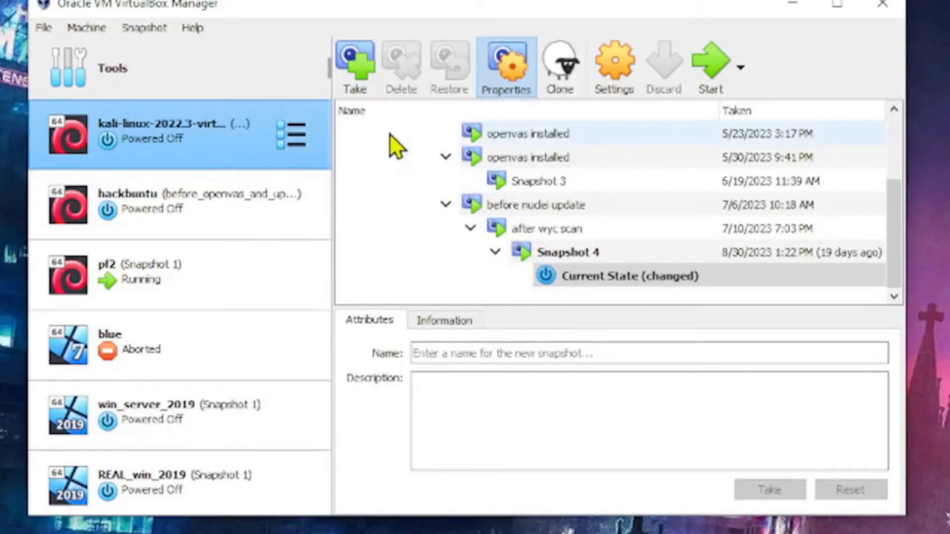
{"action": "left_click", "coordinate": [627, 79]}
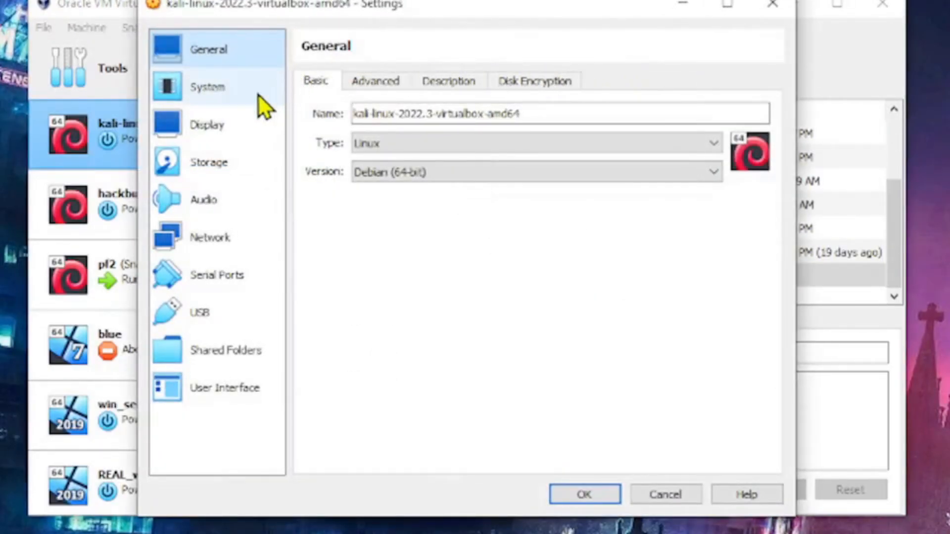
{"action": "left_click", "coordinate": [231, 247]}
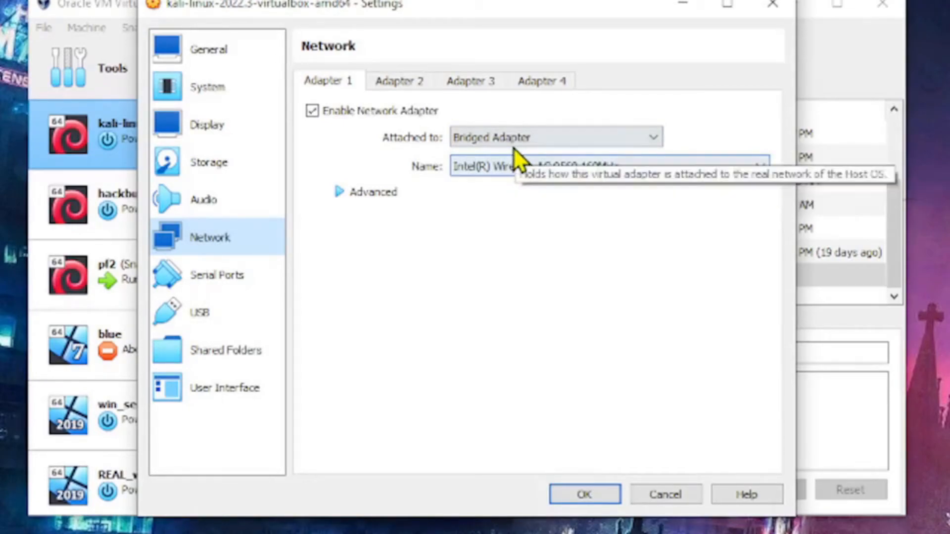
{"action": "left_click", "coordinate": [536, 138]}
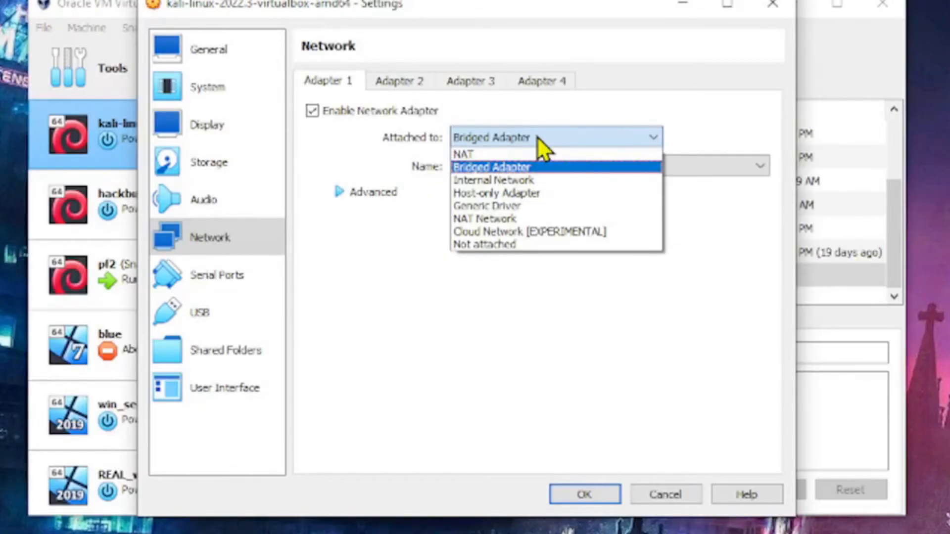
{"action": "left_click", "coordinate": [520, 193]}
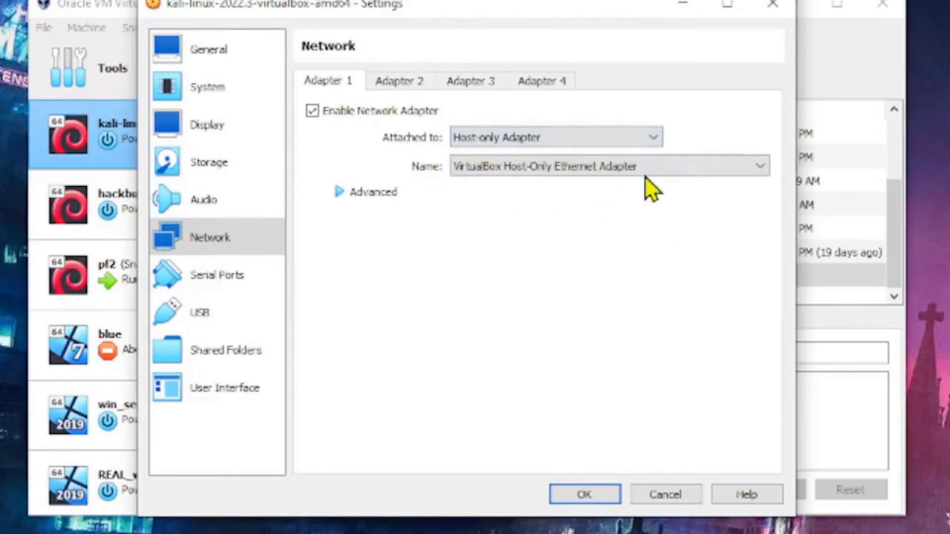
{"action": "left_click", "coordinate": [673, 167]}
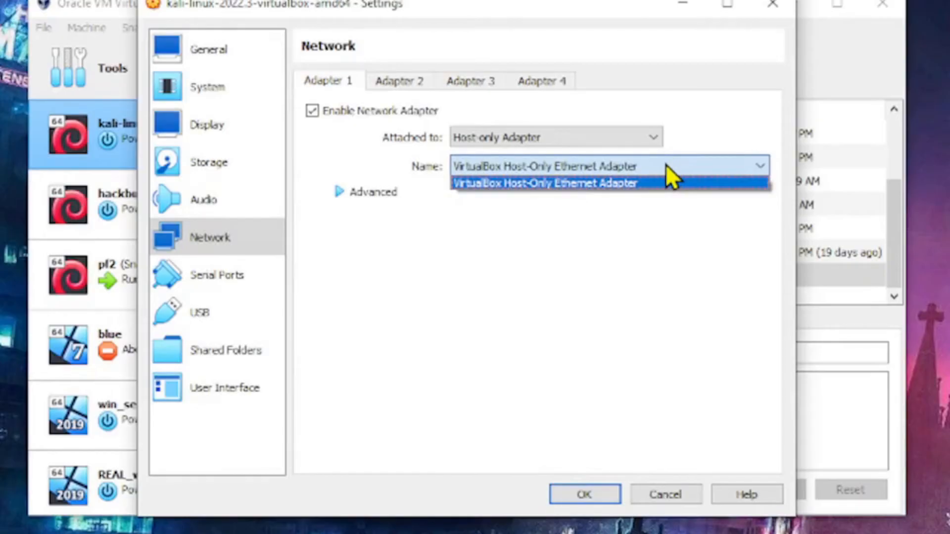
{"action": "left_click", "coordinate": [604, 184]}
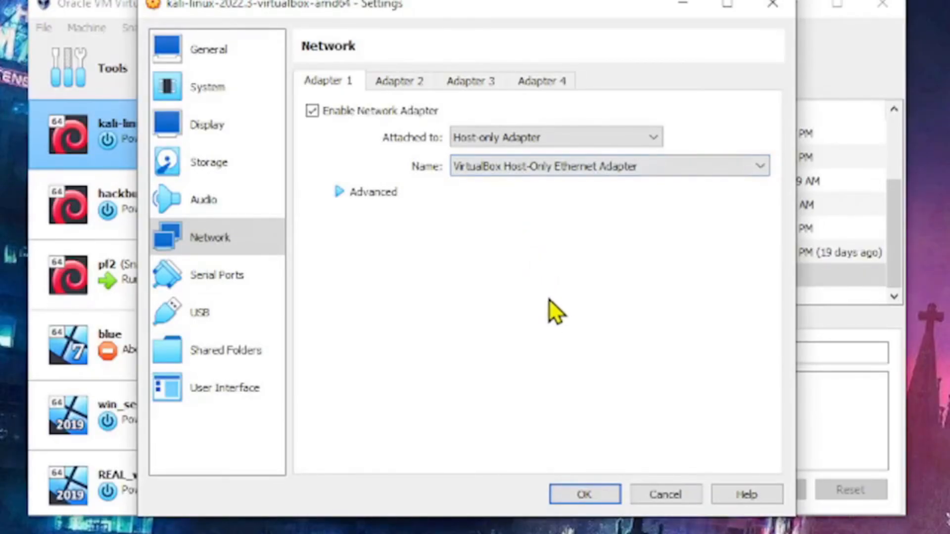
Step: Save the kali-linux-2022.3 machine's network settings and start the virtual machine
{"action": "left_click", "coordinate": [587, 494]}
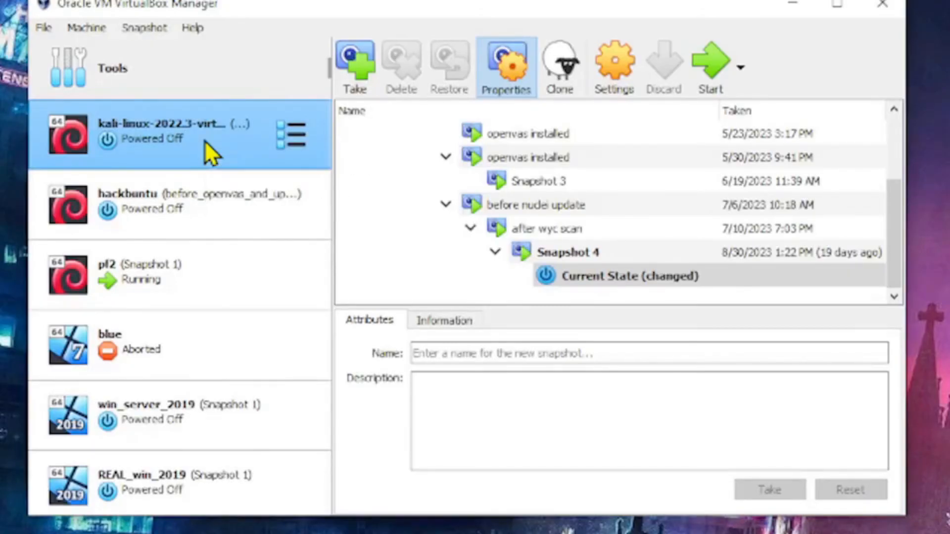
{"action": "left_click", "coordinate": [715, 61]}
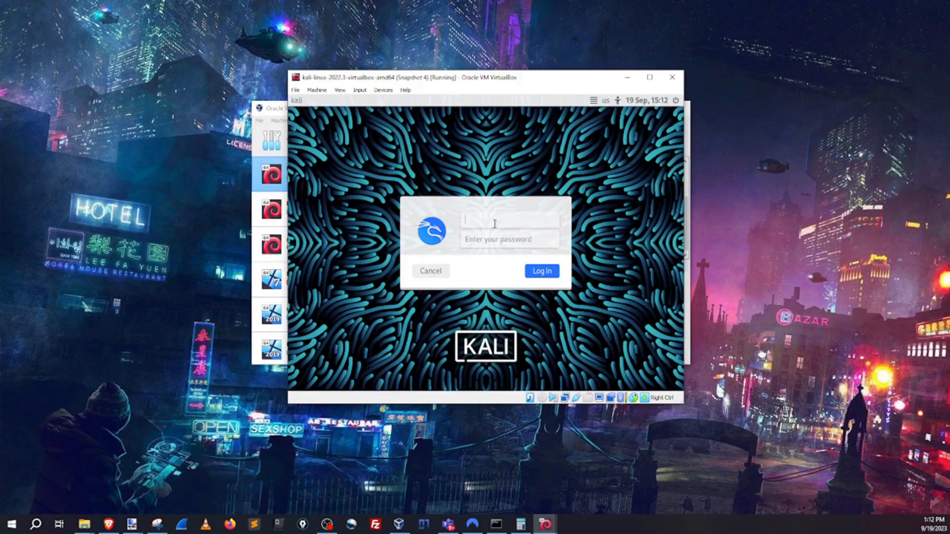
Step: Log in to the Kali Linux desktop by entering the account's username and password
{"action": "type", "text": "kali"}
{"action": "key", "text": "Tab"}
{"action": "type", "text": "kali"}
{"action": "key", "text": "Return"}
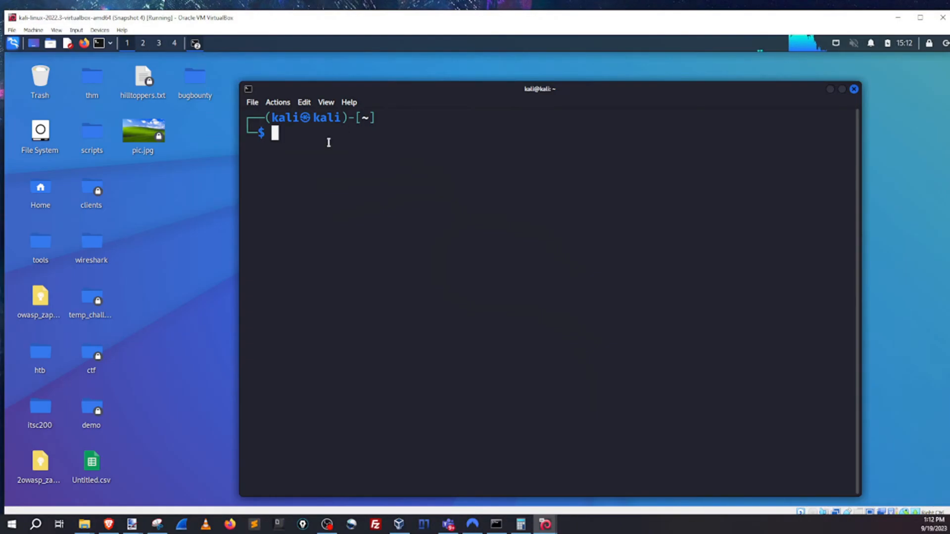
Step: Run ip a in the Kali terminal and examine the IPv4 address and prefix length of eth0
{"action": "type", "text": "ip a"}
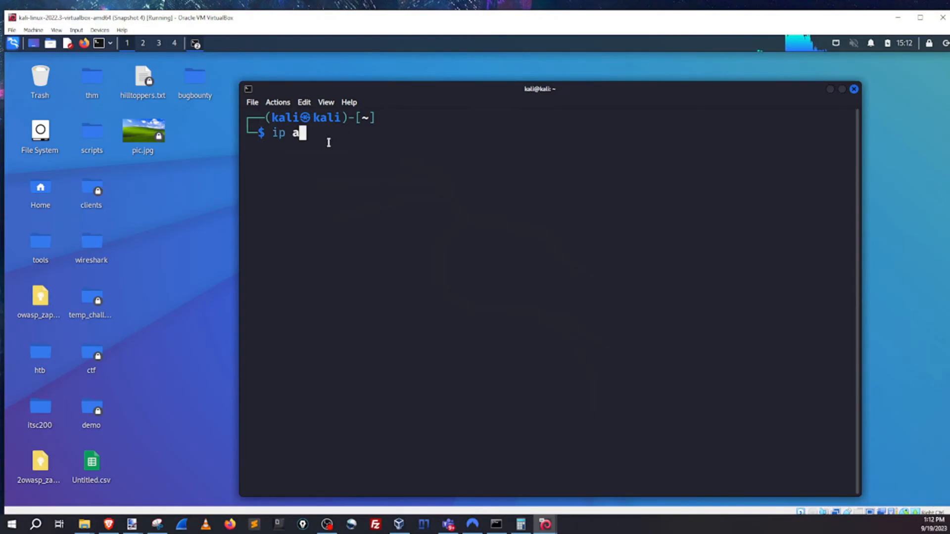
{"action": "key", "text": "Return"}
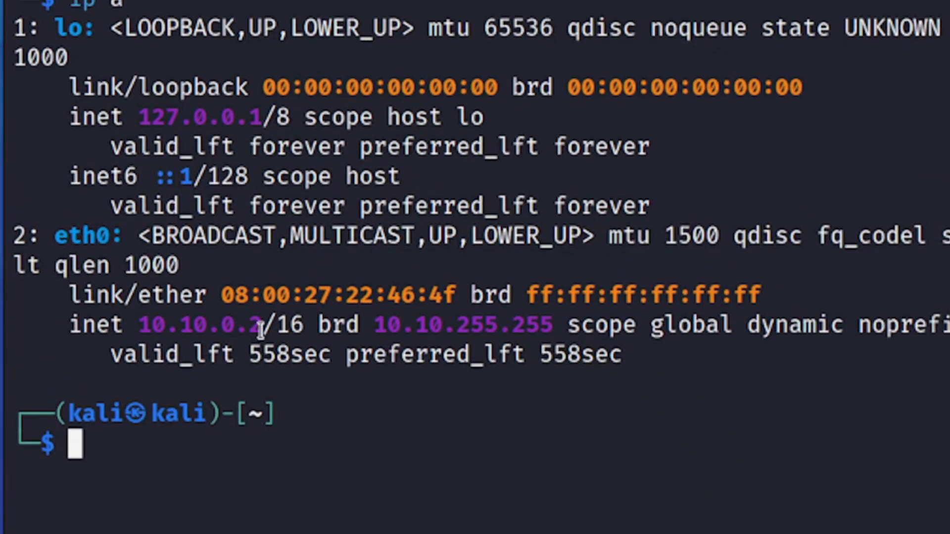
{"action": "left_click_drag", "start_coordinate": [261, 330], "coordinate": [138, 326]}
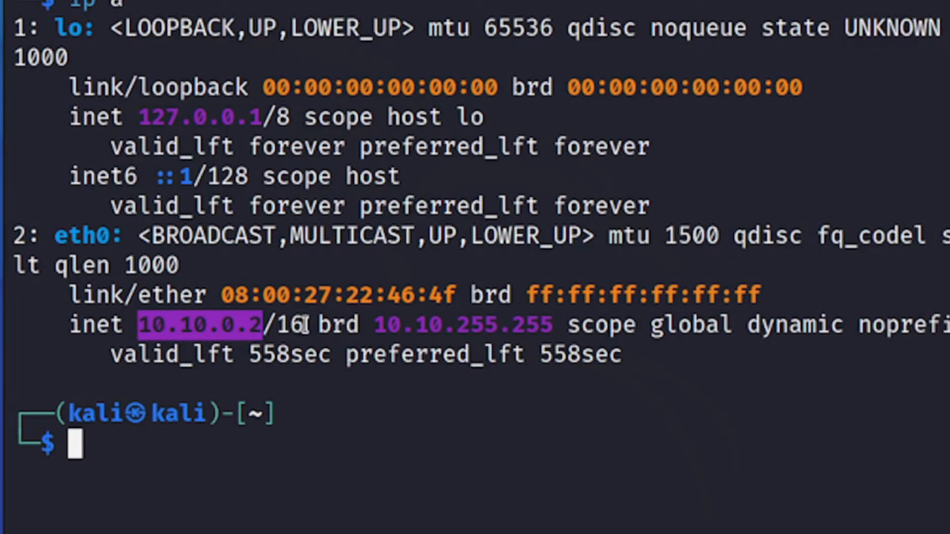
{"action": "left_click", "coordinate": [286, 327]}
{"action": "left_click_drag", "start_coordinate": [286, 327], "coordinate": [276, 326]}
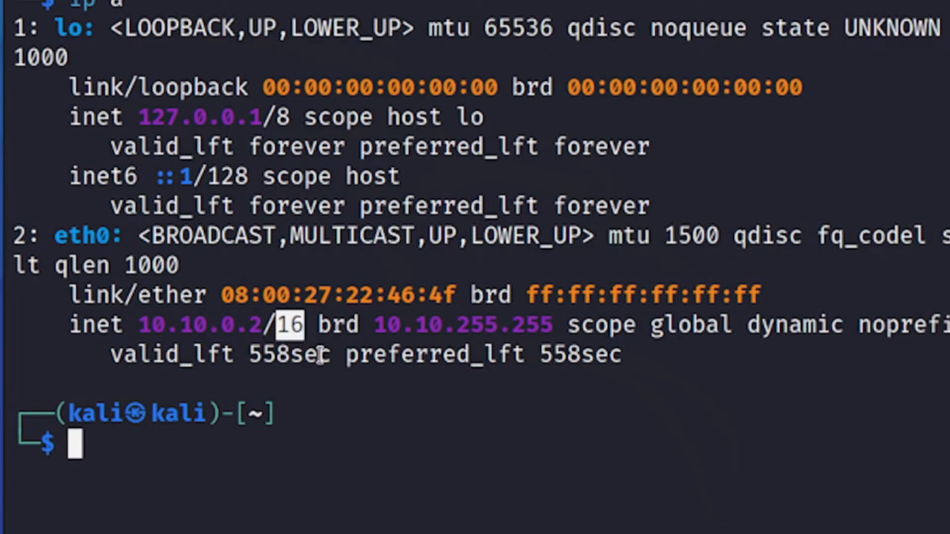